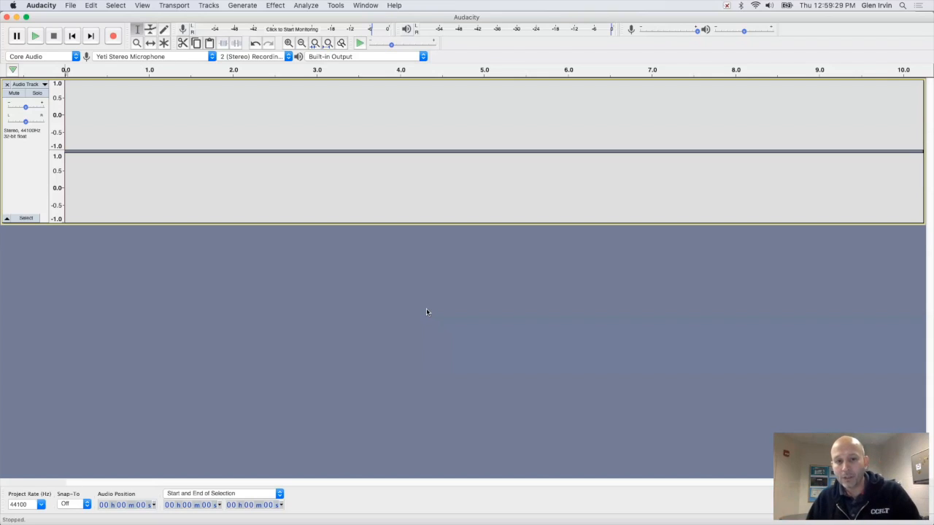
- Record a spoken clip about 8 seconds long on the empty stereo track
{"action": "left_click", "coordinate": [427, 295]}
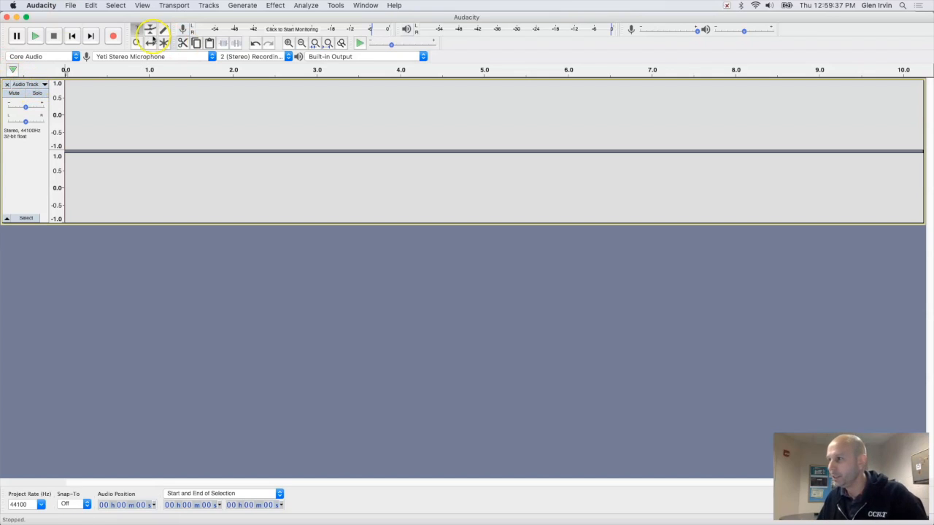
{"action": "left_click", "coordinate": [114, 38]}
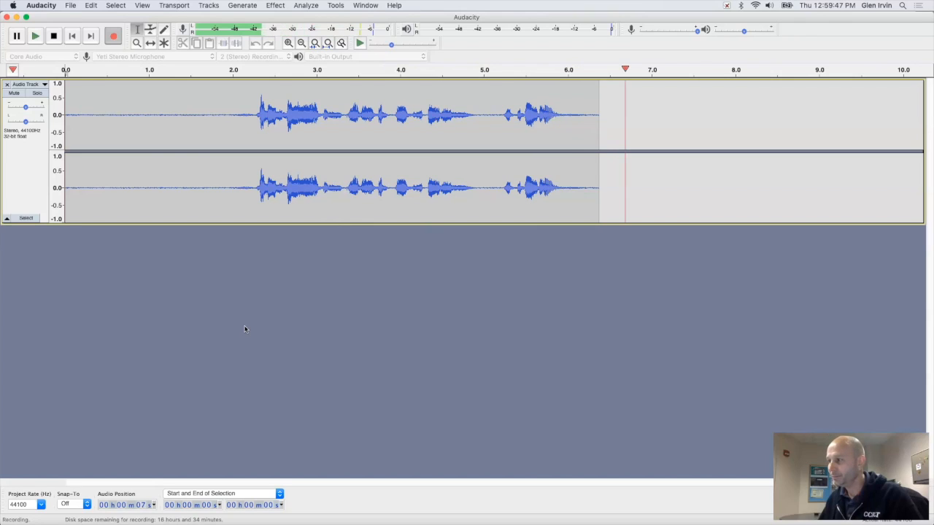
{"action": "left_click", "coordinate": [55, 40]}
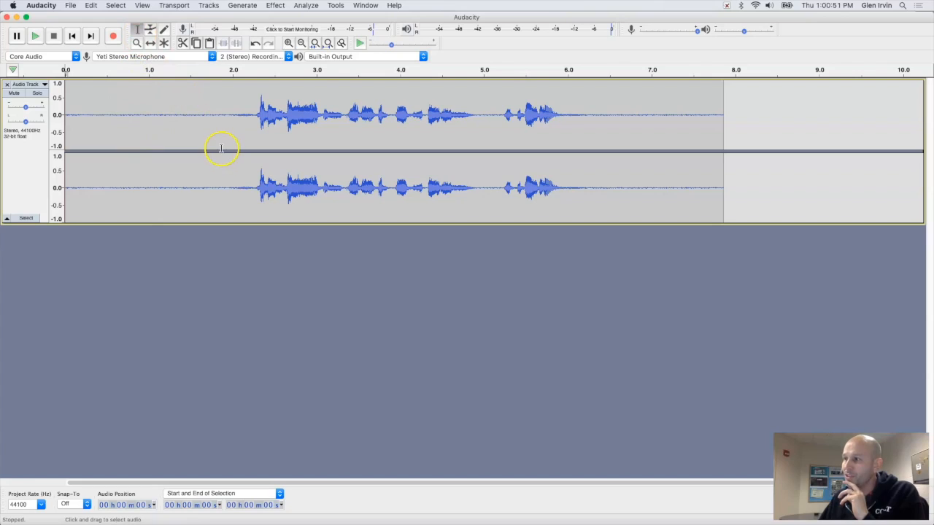
- Select the entire recorded clip with the Selection tool, from the start to about 8 seconds
{"action": "left_click", "coordinate": [150, 44]}
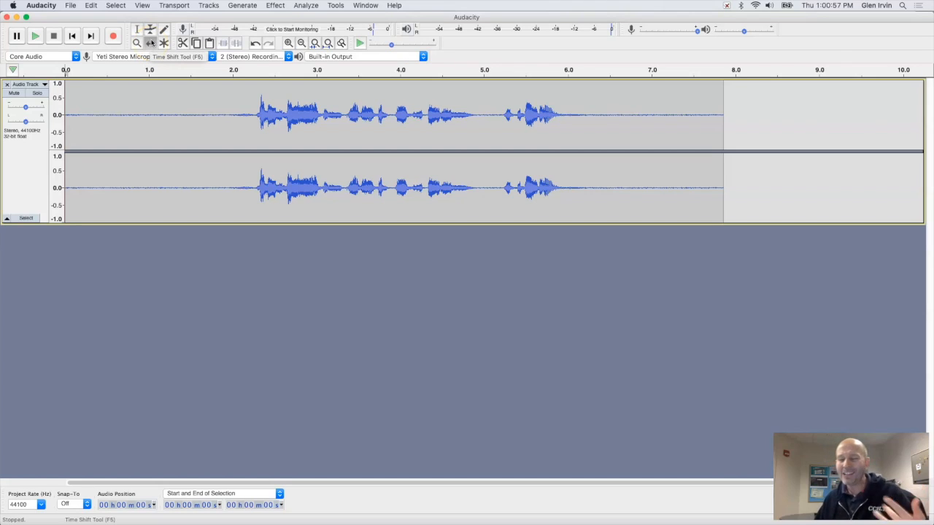
{"action": "left_click", "coordinate": [136, 29]}
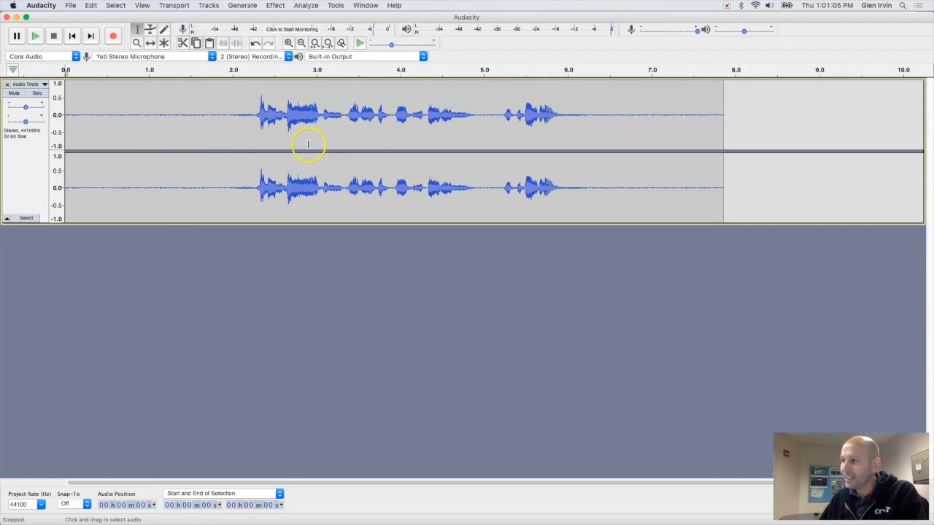
{"action": "double_click", "coordinate": [245, 134]}
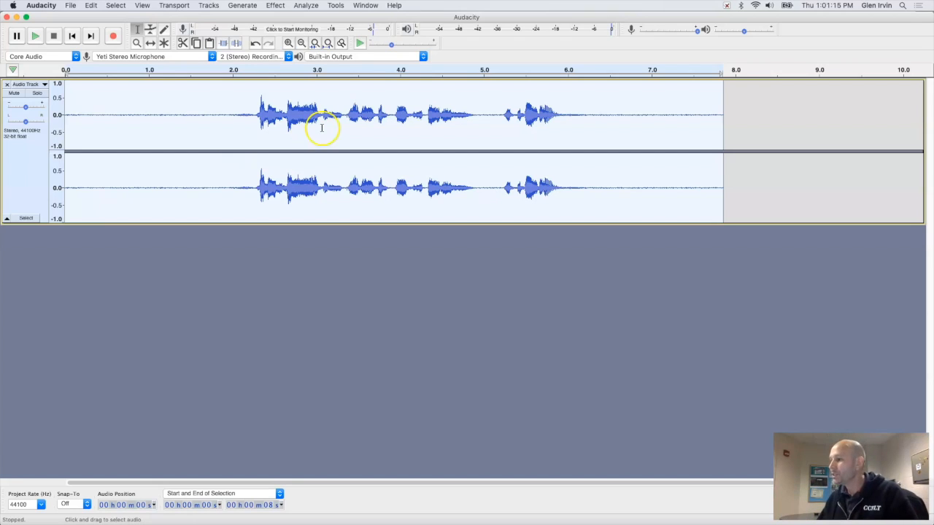
{"action": "double_click", "coordinate": [238, 136]}
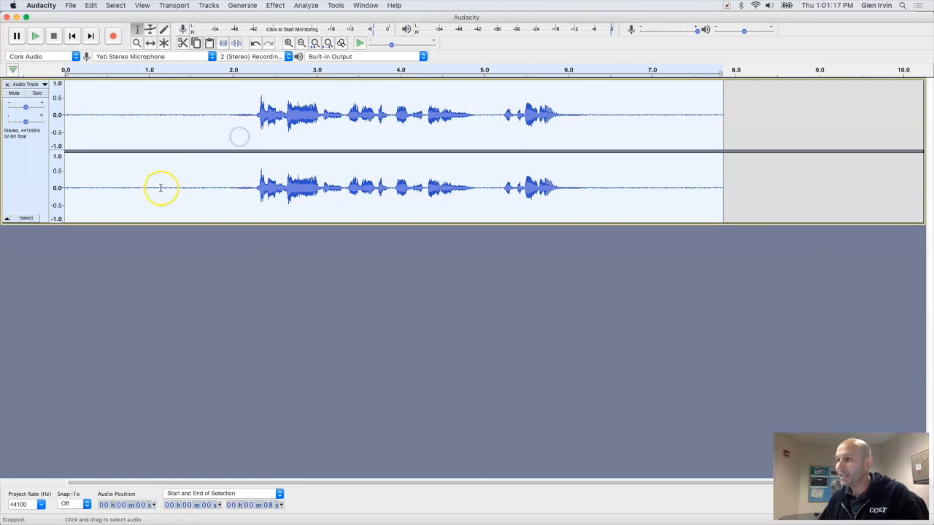
{"action": "left_click", "coordinate": [224, 124]}
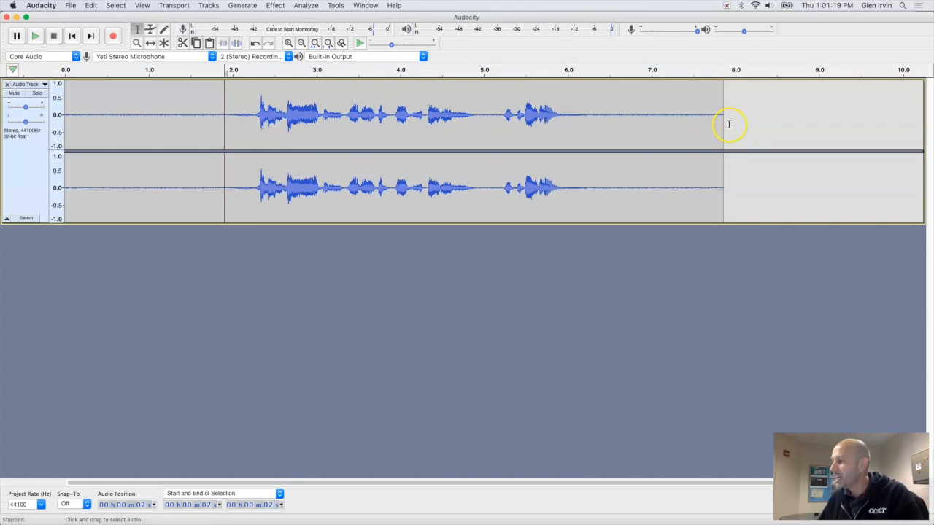
{"action": "left_click_drag", "start_coordinate": [723, 123], "coordinate": [62, 134]}
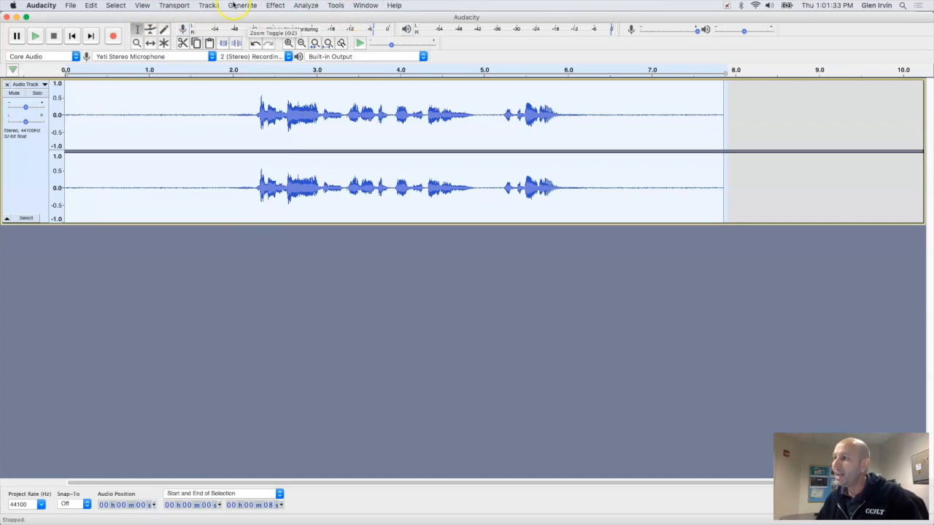
- Apply a Limiter to the selected clip with Soft Limit, 0 dB input gains, limit -6 dB, hold 10 ms and make-up gain
{"action": "left_click", "coordinate": [275, 6]}
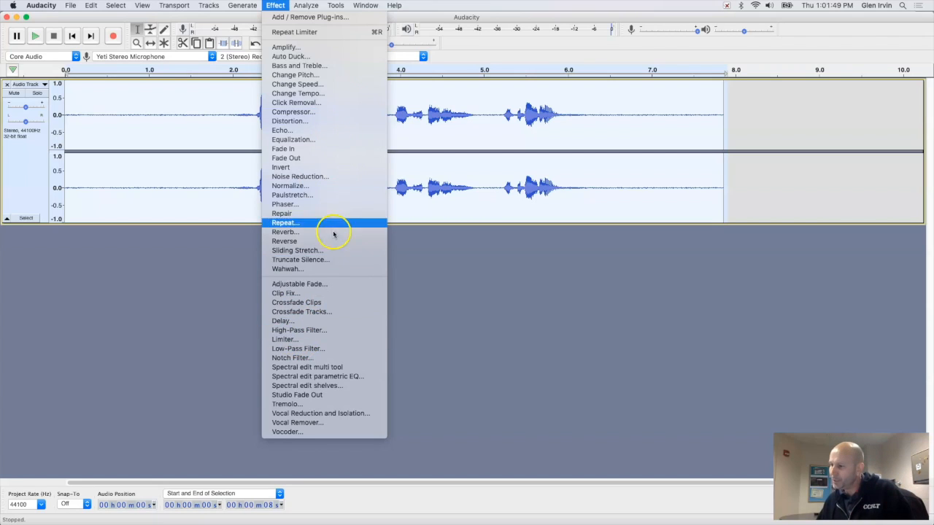
{"action": "left_click", "coordinate": [305, 340]}
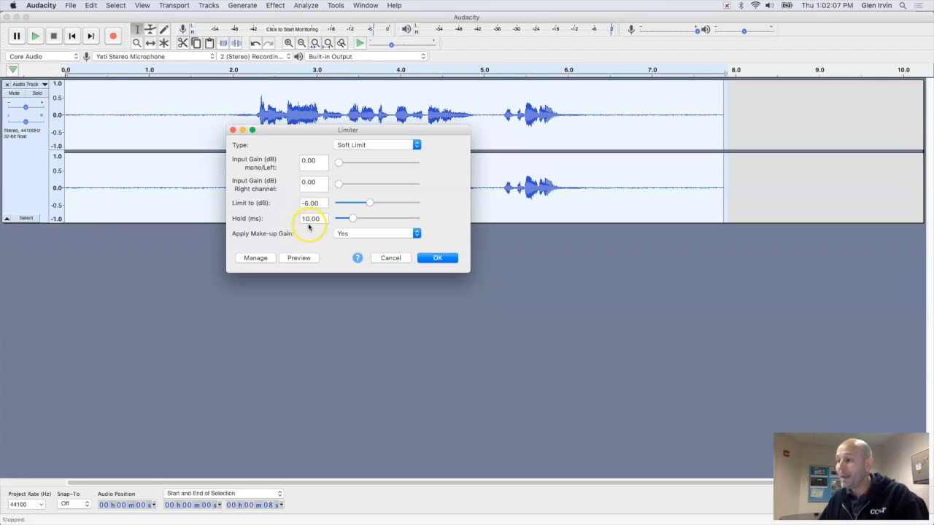
{"action": "left_click", "coordinate": [374, 235]}
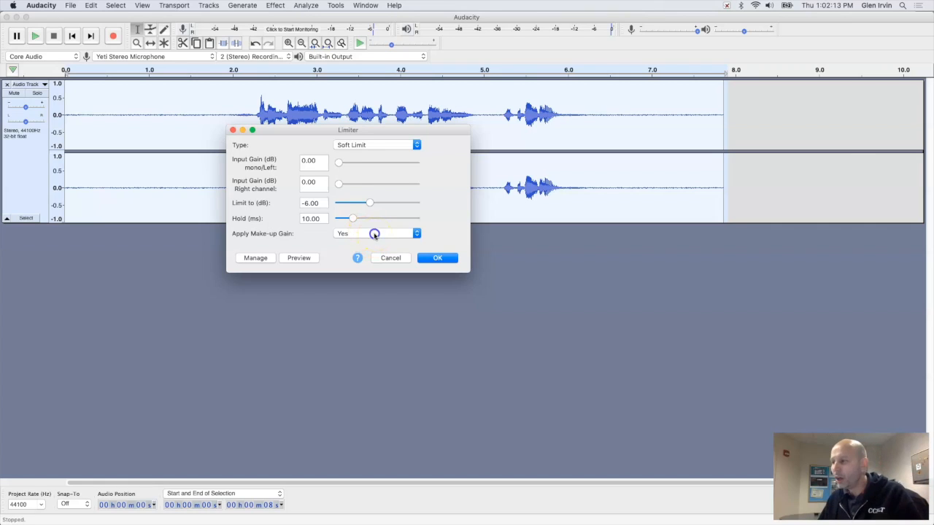
{"action": "left_click", "coordinate": [374, 235]}
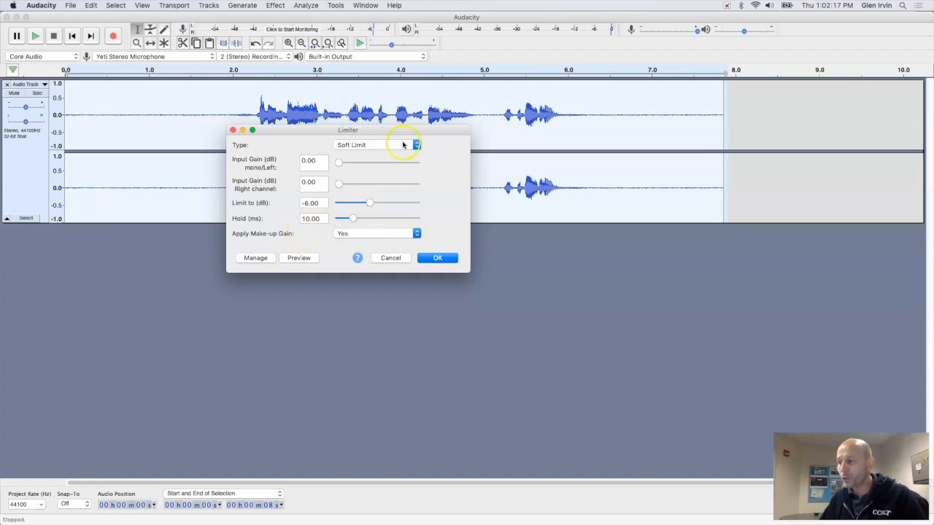
{"action": "left_click", "coordinate": [352, 219]}
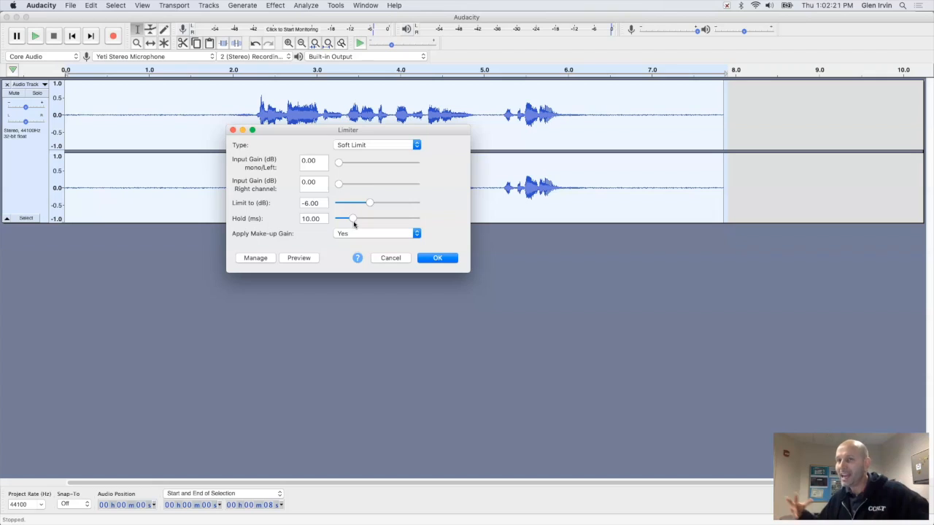
{"action": "left_click", "coordinate": [353, 217]}
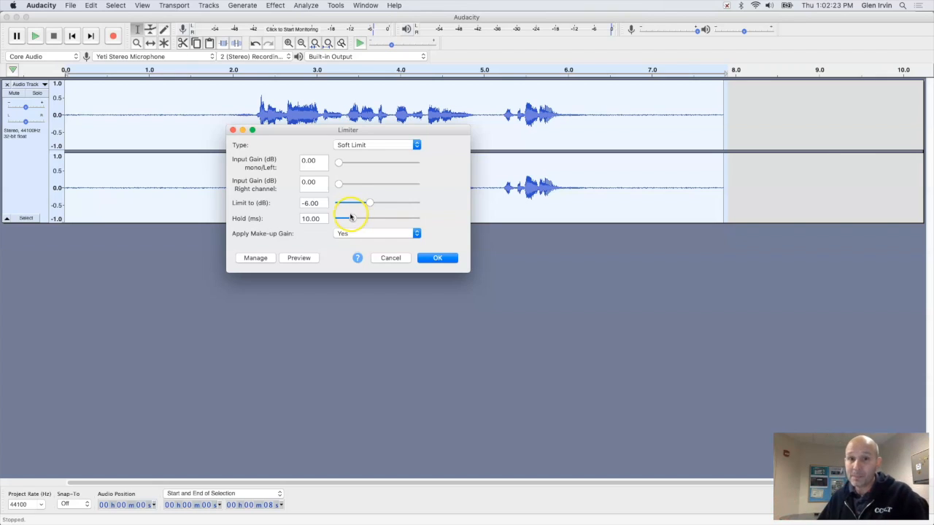
{"action": "left_click", "coordinate": [440, 261]}
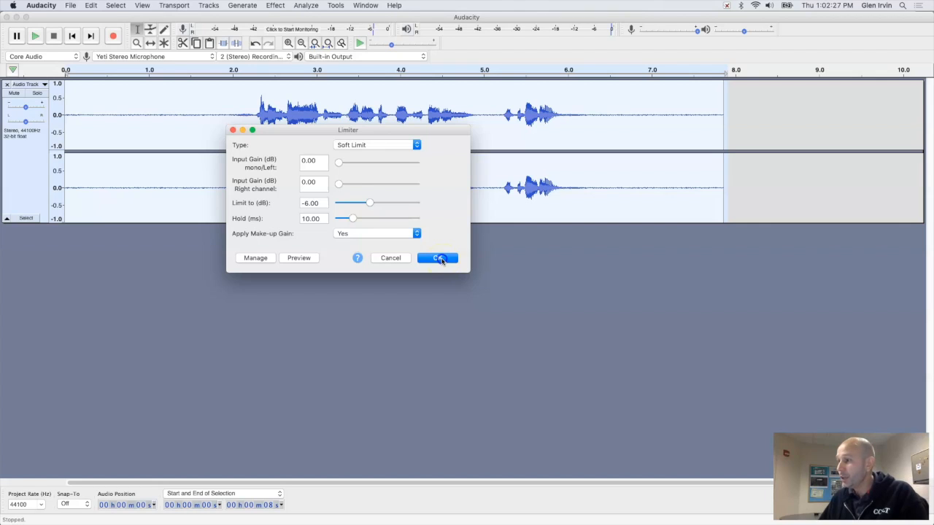
{"action": "left_click", "coordinate": [438, 258]}
{"action": "left_click", "coordinate": [279, 278]}
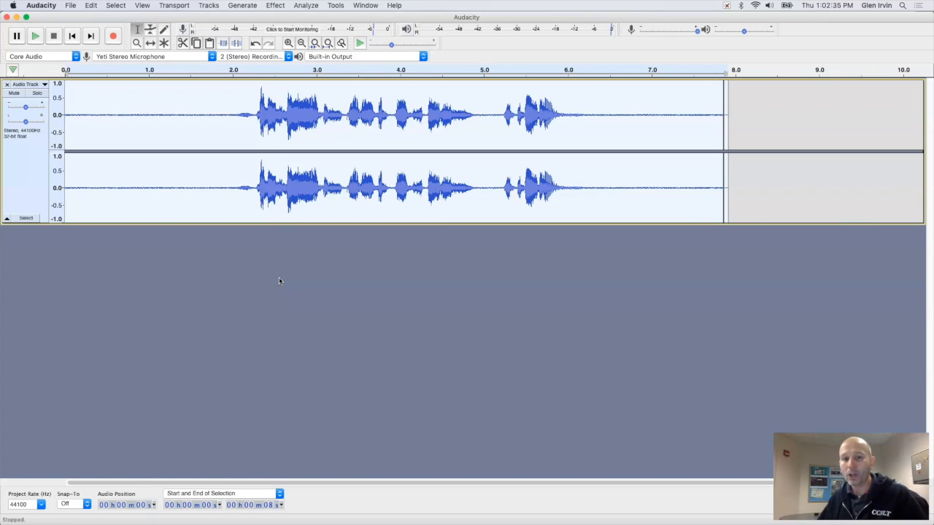
- Normalize the limited clip to a peak amplitude of -3.2 dB with DC offset removal
{"action": "left_click", "coordinate": [278, 6]}
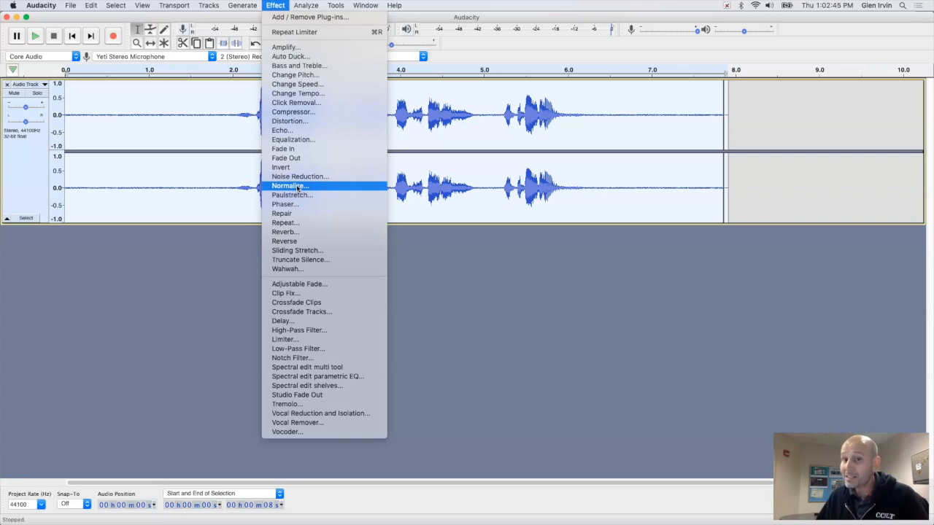
{"action": "left_click", "coordinate": [298, 187]}
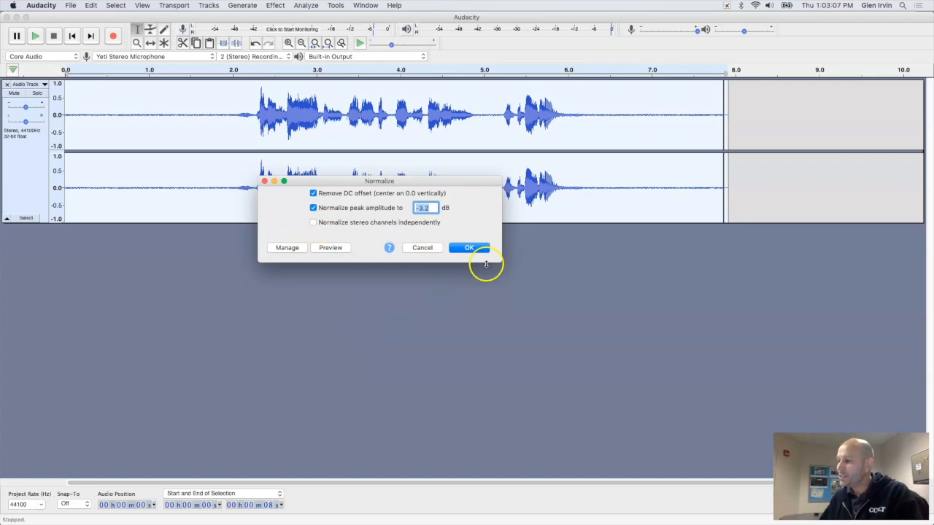
{"action": "left_click", "coordinate": [471, 248]}
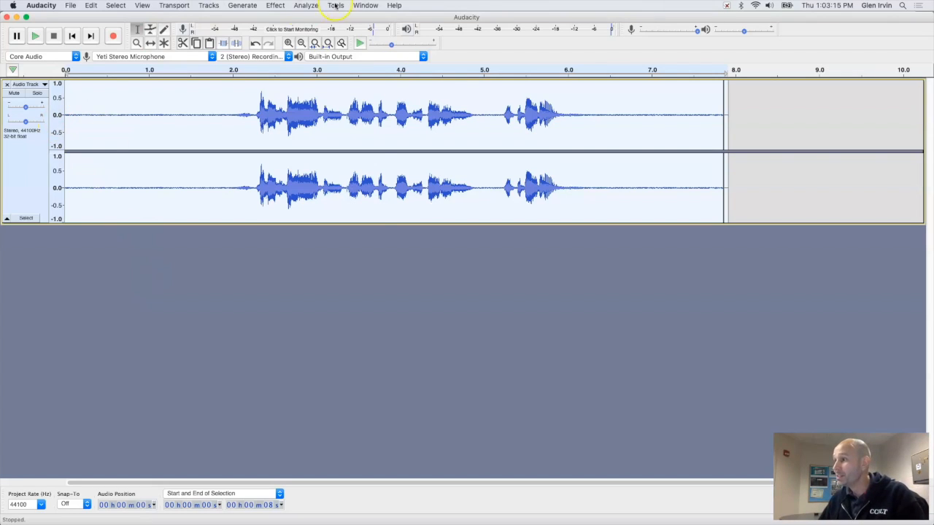
- Compress the clip with threshold -20 dB, noise floor -40 dB, ratio 2:1, attack 0.20 s, release 1.0 s and make-up gain for 0 dB
{"action": "left_click", "coordinate": [275, 6]}
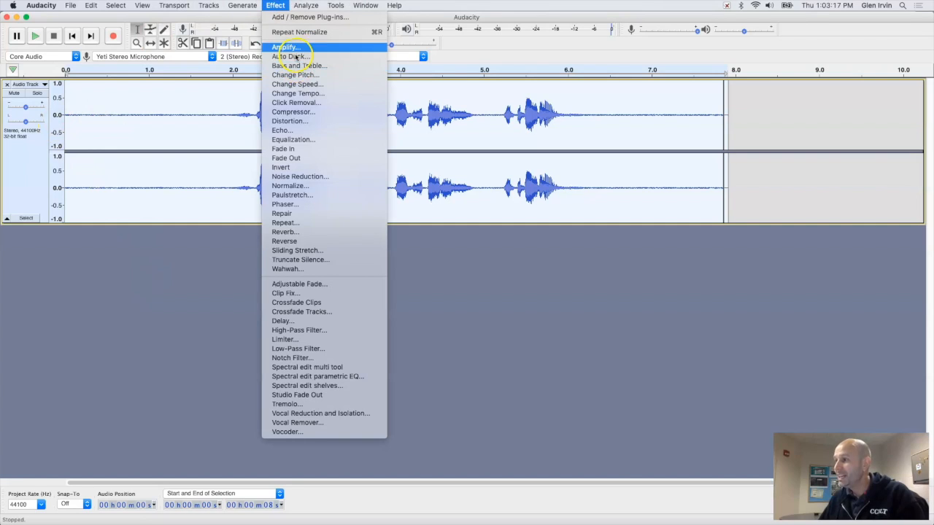
{"action": "left_click", "coordinate": [304, 115]}
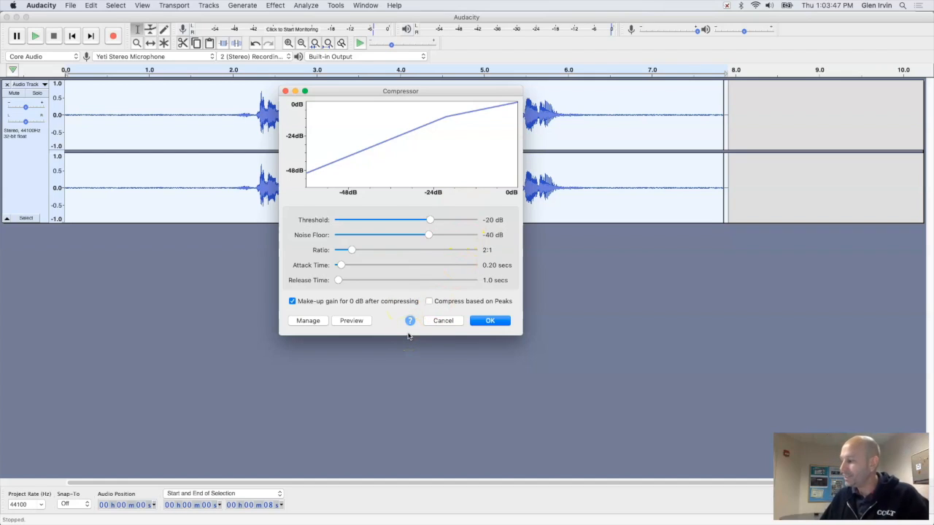
{"action": "left_click", "coordinate": [483, 323]}
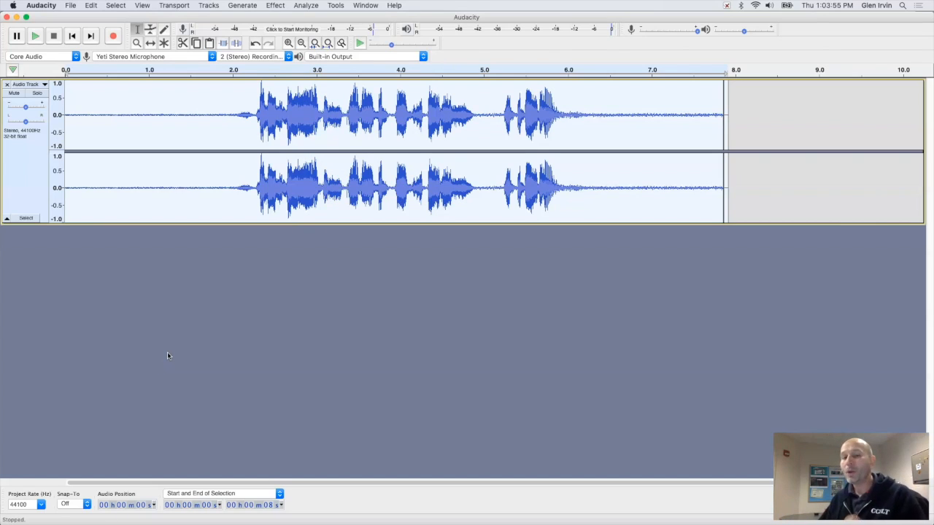
- Normalize the compressed clip again
{"action": "left_click", "coordinate": [275, 5]}
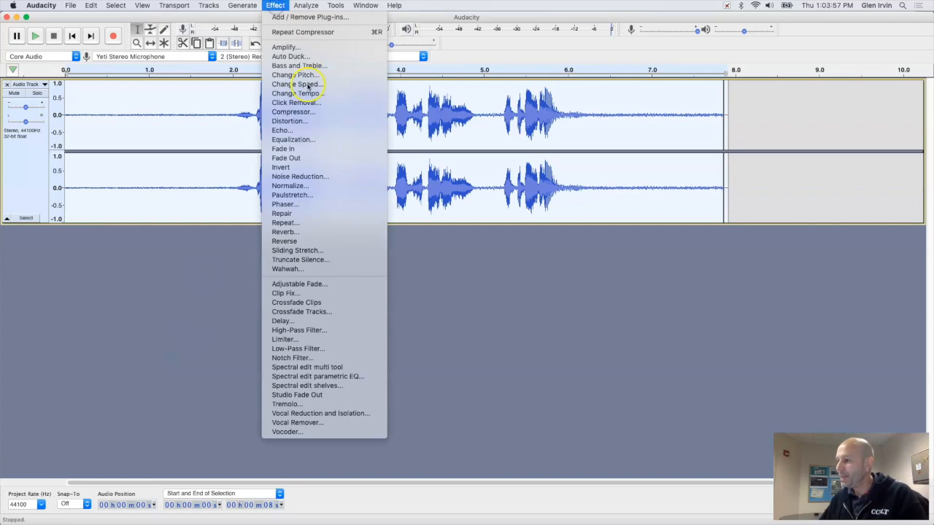
{"action": "left_click", "coordinate": [315, 185]}
{"action": "left_click", "coordinate": [554, 297]}
{"action": "left_click", "coordinate": [228, 410]}
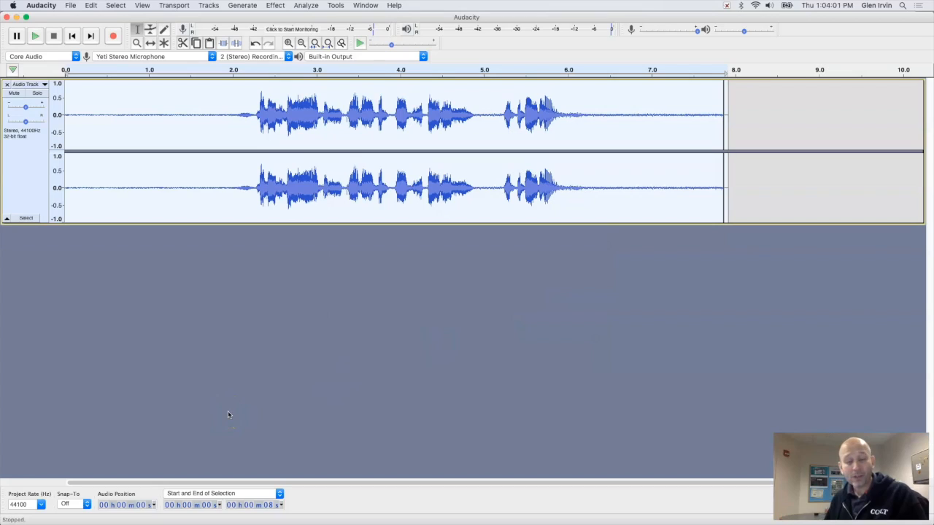
{"action": "left_click", "coordinate": [244, 401]}
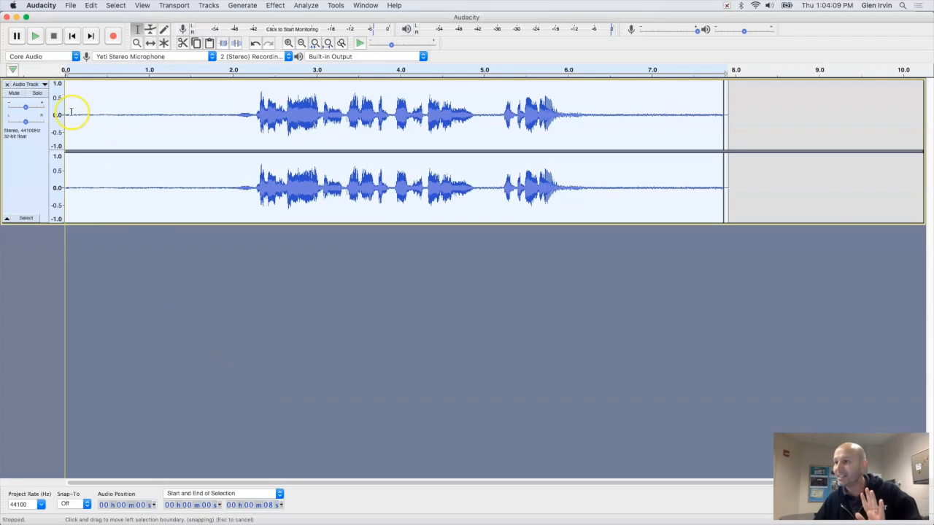
- Play the processed clip from the beginning to check how it sounds, and stop playback near its end
{"action": "left_click", "coordinate": [71, 35]}
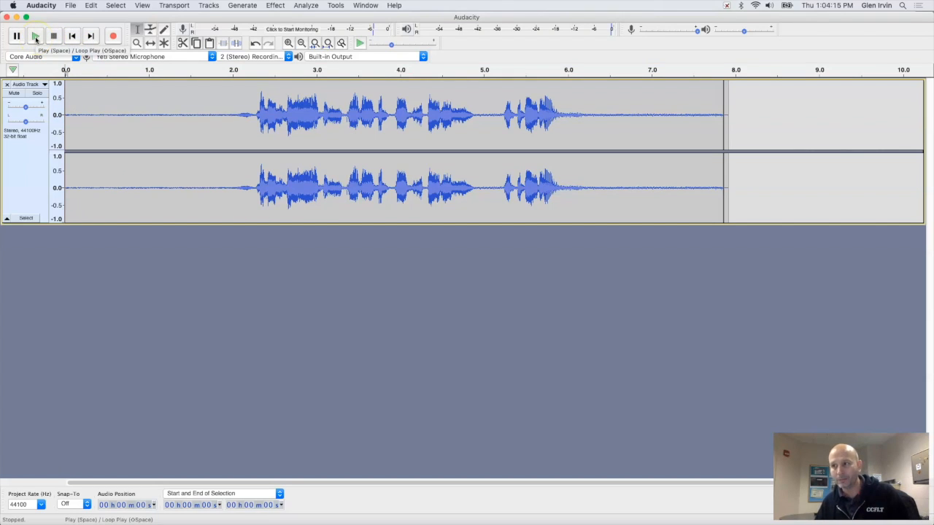
{"action": "left_click", "coordinate": [35, 36]}
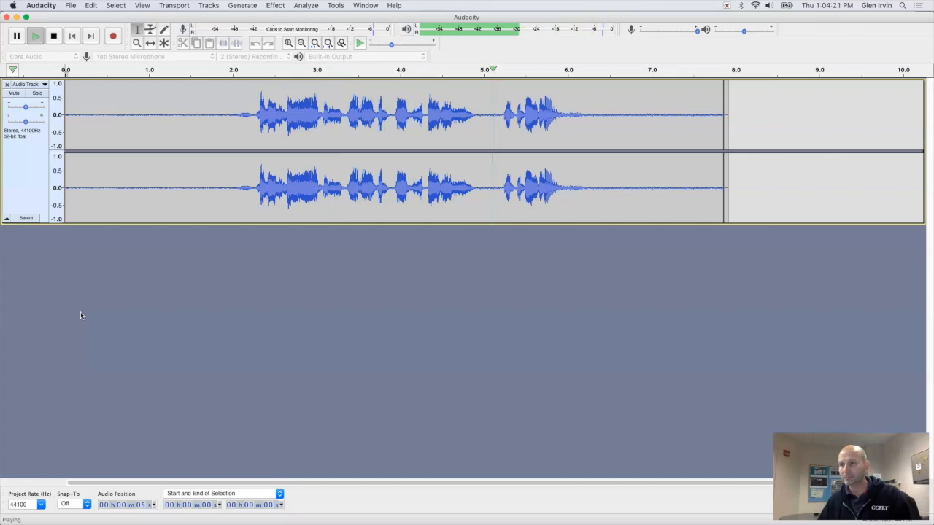
{"action": "left_click", "coordinate": [80, 311]}
{"action": "left_click", "coordinate": [59, 36]}
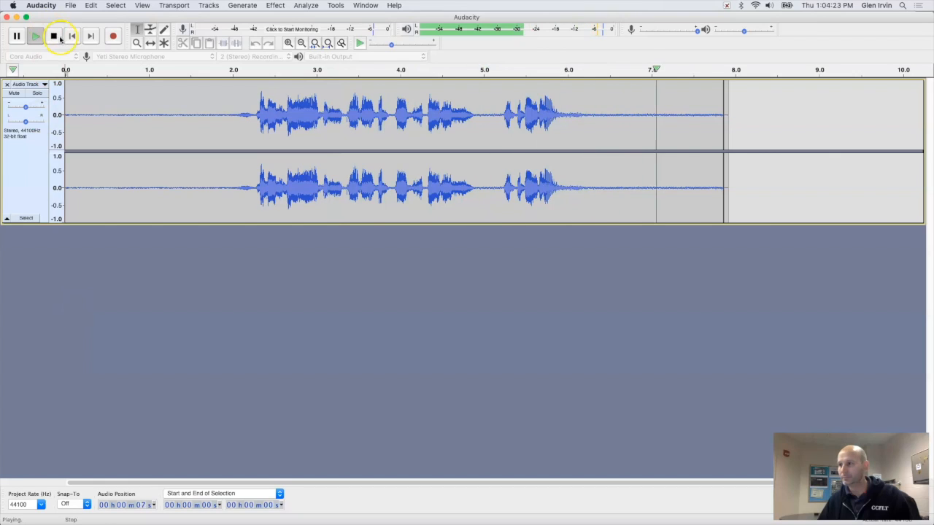
{"action": "left_click", "coordinate": [167, 393]}
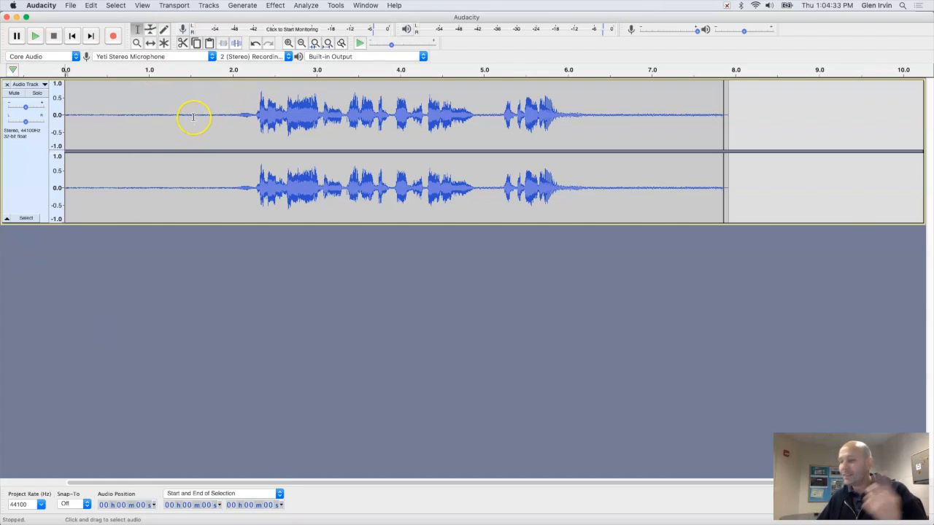
{"action": "left_click_drag", "start_coordinate": [192, 115], "coordinate": [127, 115]}
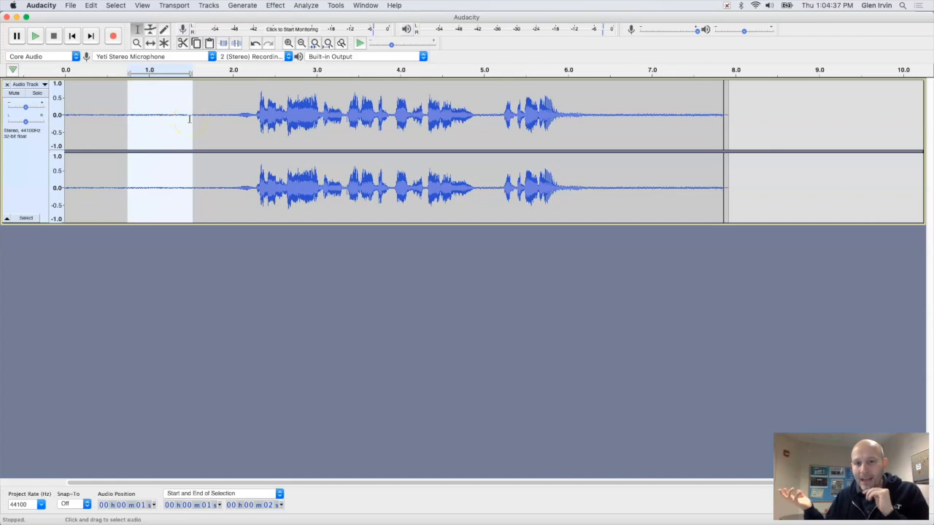
{"action": "left_click", "coordinate": [245, 117]}
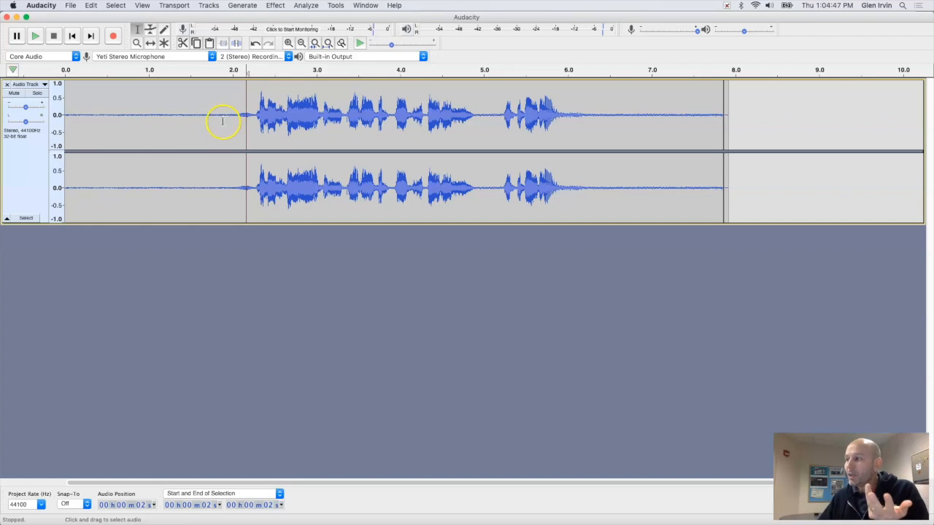
{"action": "left_click_drag", "start_coordinate": [200, 115], "coordinate": [147, 120]}
{"action": "left_click", "coordinate": [186, 118]}
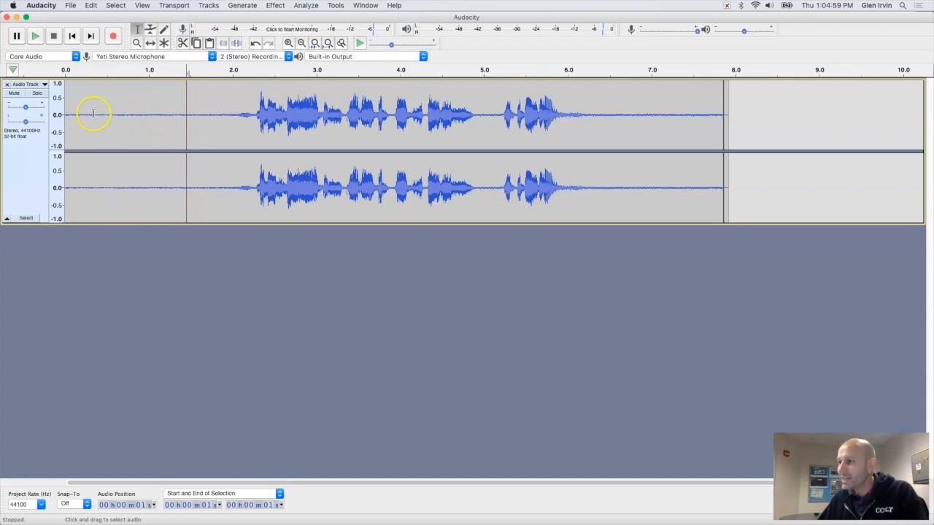
- Select the quiet stretch before the speech, from about 0.8 to 1.7 s, and capture it as the Noise Reduction noise profile
{"action": "left_click", "coordinate": [206, 117]}
{"action": "left_click_drag", "start_coordinate": [176, 117], "coordinate": [131, 118]}
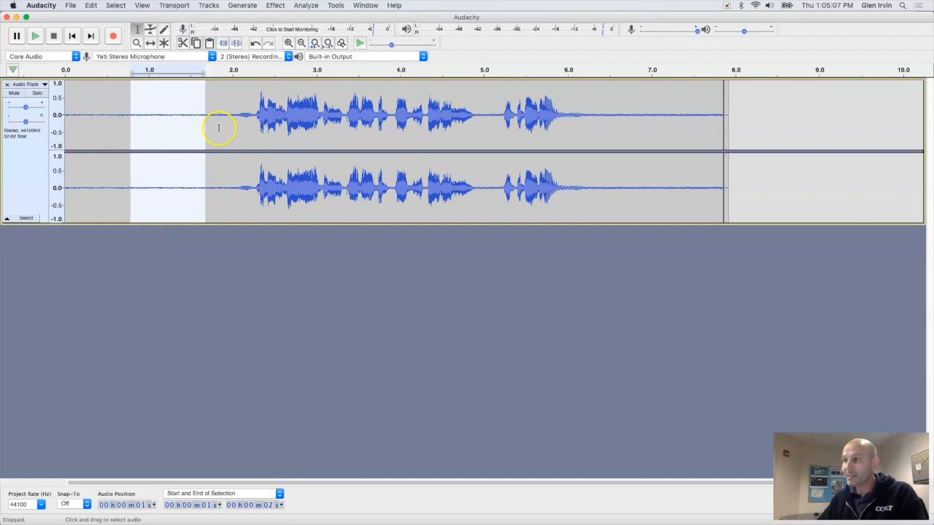
{"action": "left_click", "coordinate": [276, 7]}
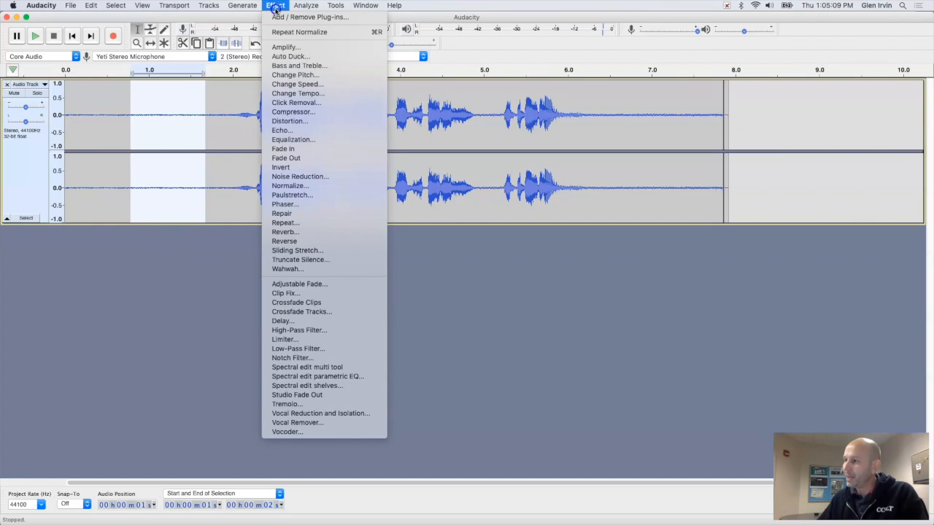
{"action": "left_click", "coordinate": [287, 177]}
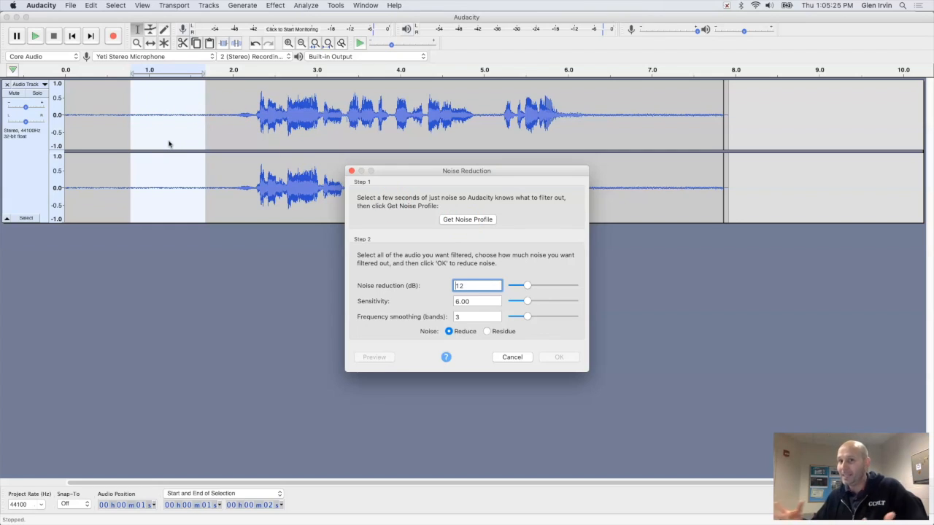
{"action": "left_click", "coordinate": [467, 220]}
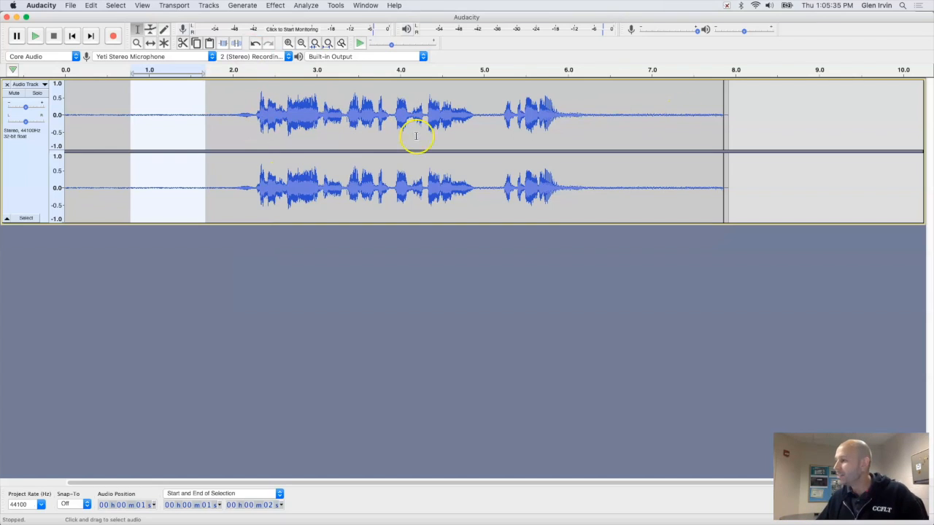
- Select the whole voice clip and repeat Noise Reduction on it using the captured noise profile
{"action": "left_click", "coordinate": [235, 132]}
{"action": "double_click", "coordinate": [234, 132]}
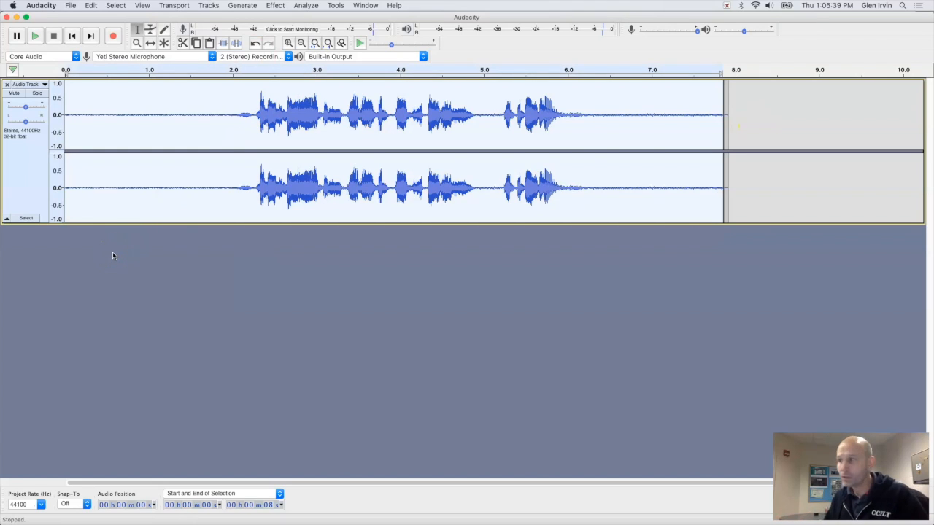
{"action": "left_click", "coordinate": [277, 6]}
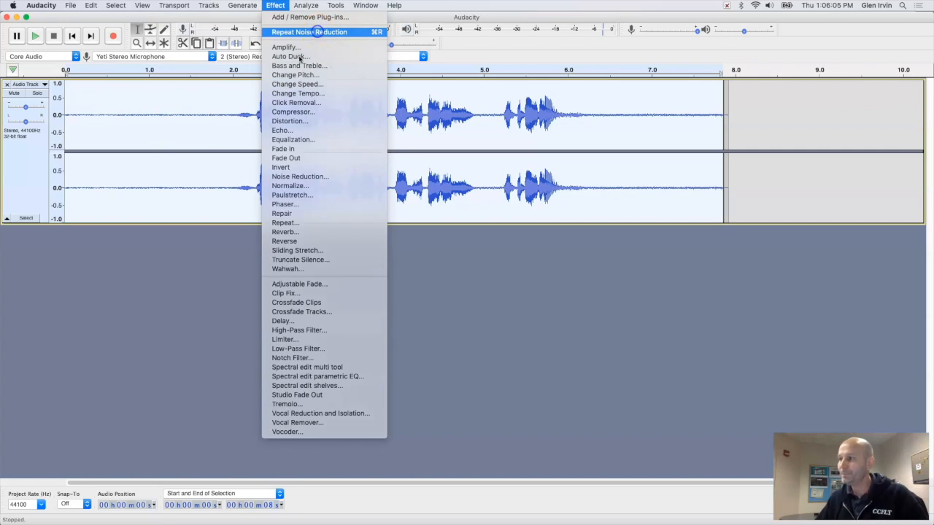
{"action": "left_click", "coordinate": [171, 204]}
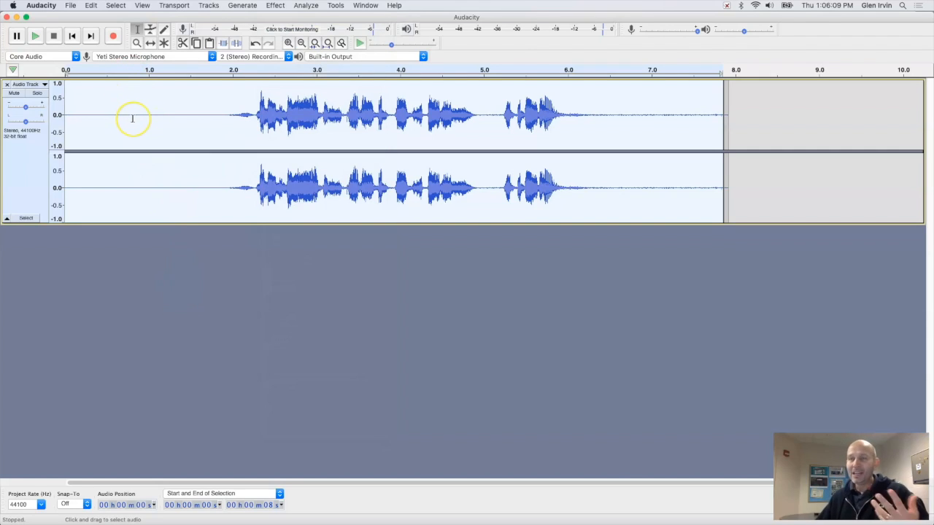
- Play the noise-reduced clip from its beginning to check the background noise, and stop playback after the speech ends
{"action": "left_click", "coordinate": [139, 120]}
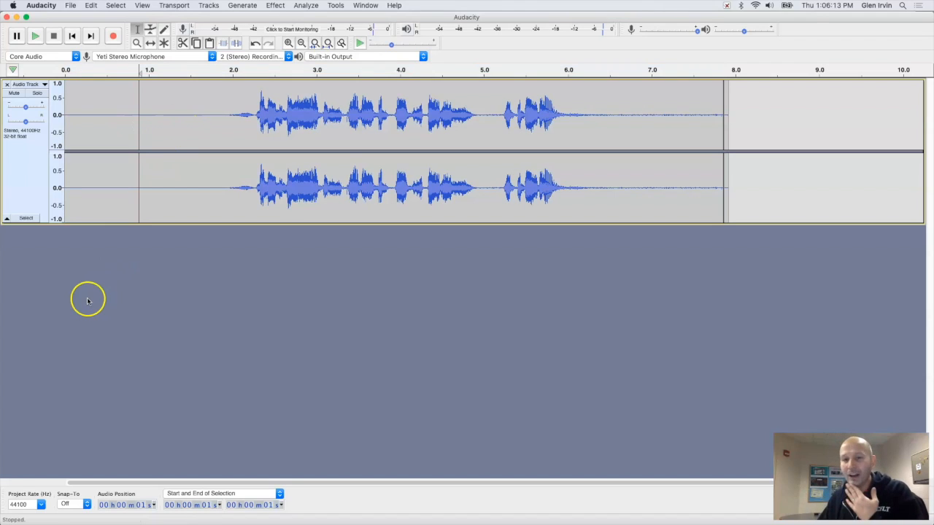
{"action": "left_click", "coordinate": [67, 115]}
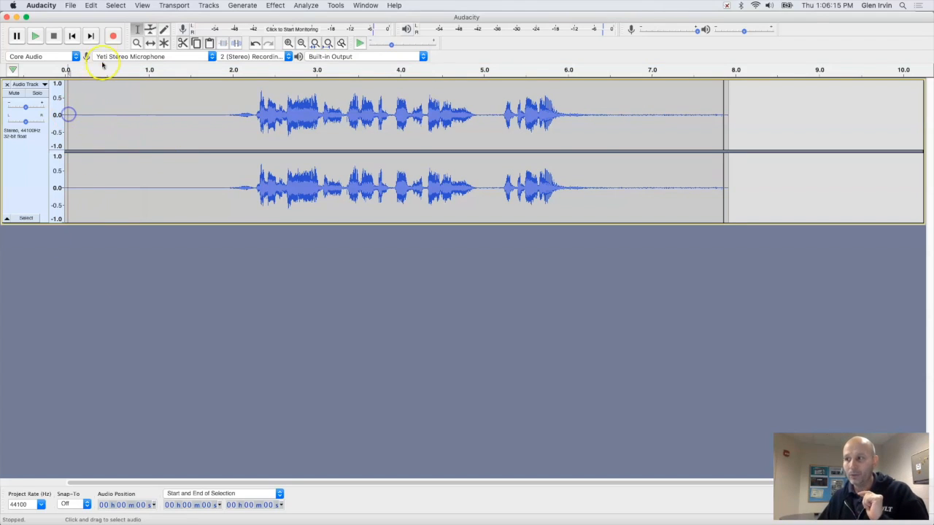
{"action": "left_click", "coordinate": [35, 36]}
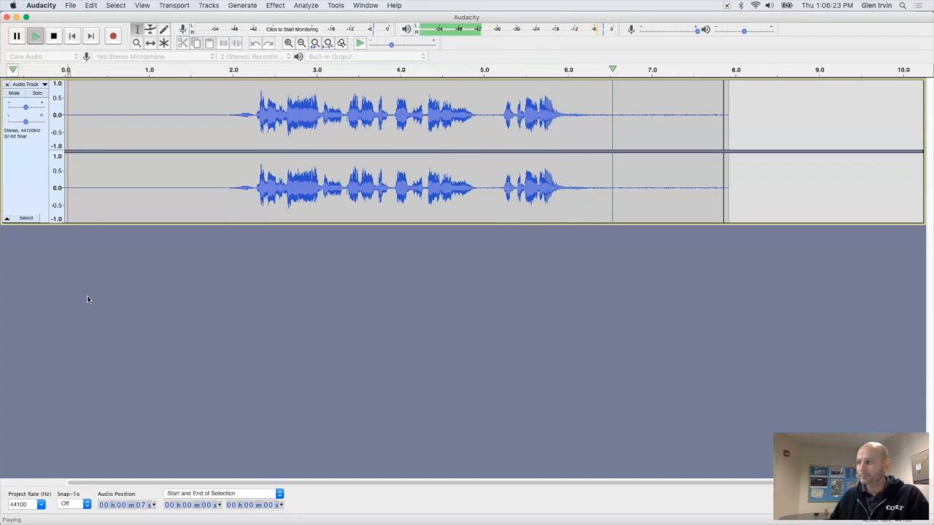
{"action": "left_click", "coordinate": [54, 36]}
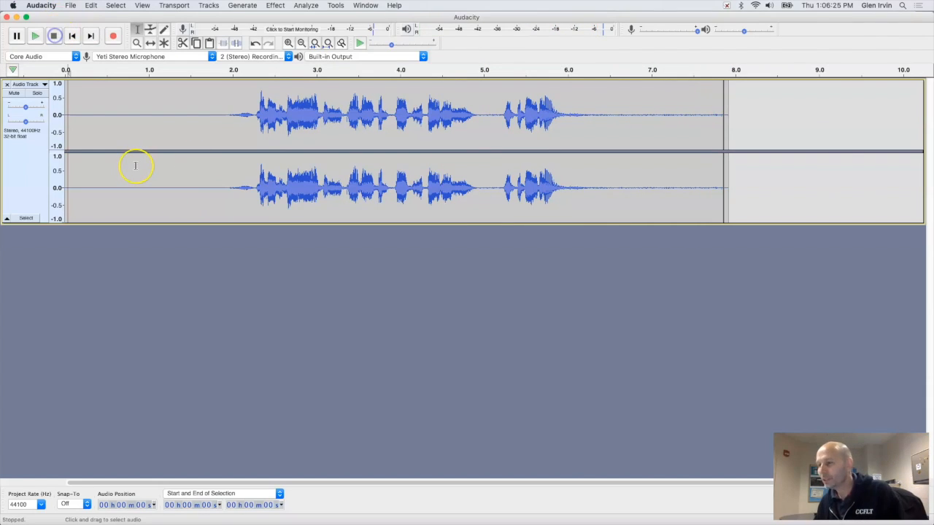